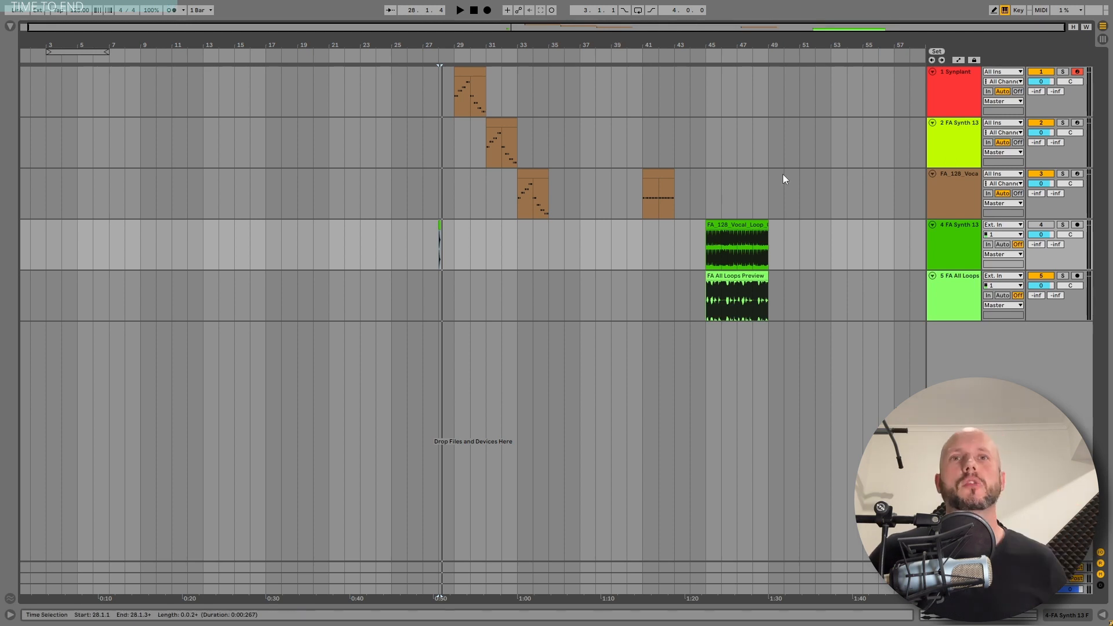
Solo the FA All Loops track and play its FA All Loops Preview clip
click(1062, 275)
click(743, 275)
key(space)
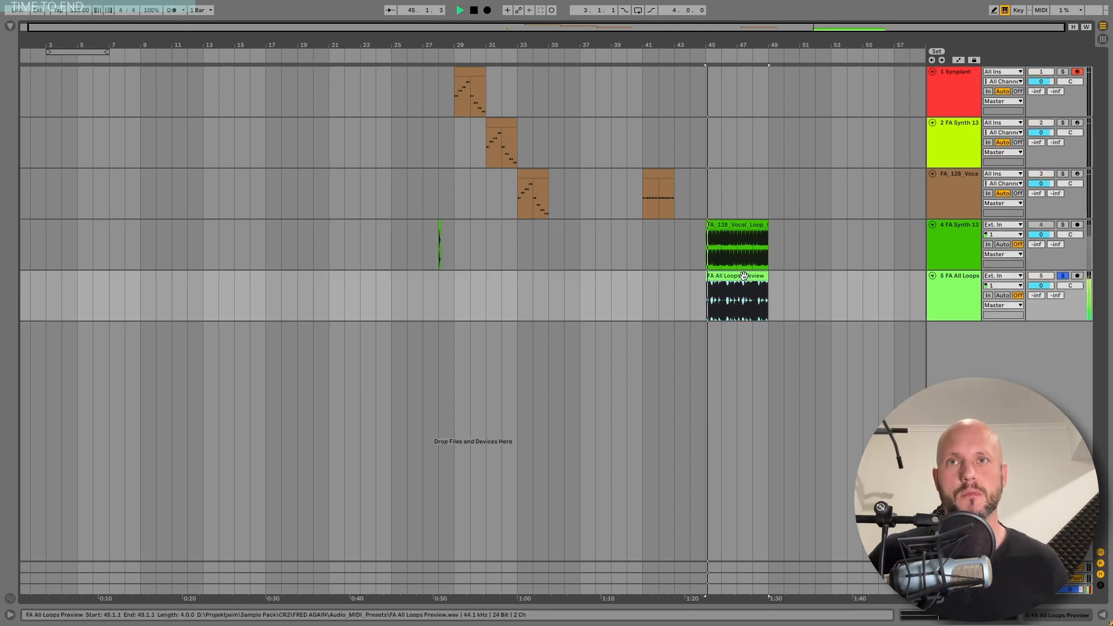
key(space)
Solo the fourth track and play its FA_128_Vocal_Loop clip
click(1063, 225)
click(724, 225)
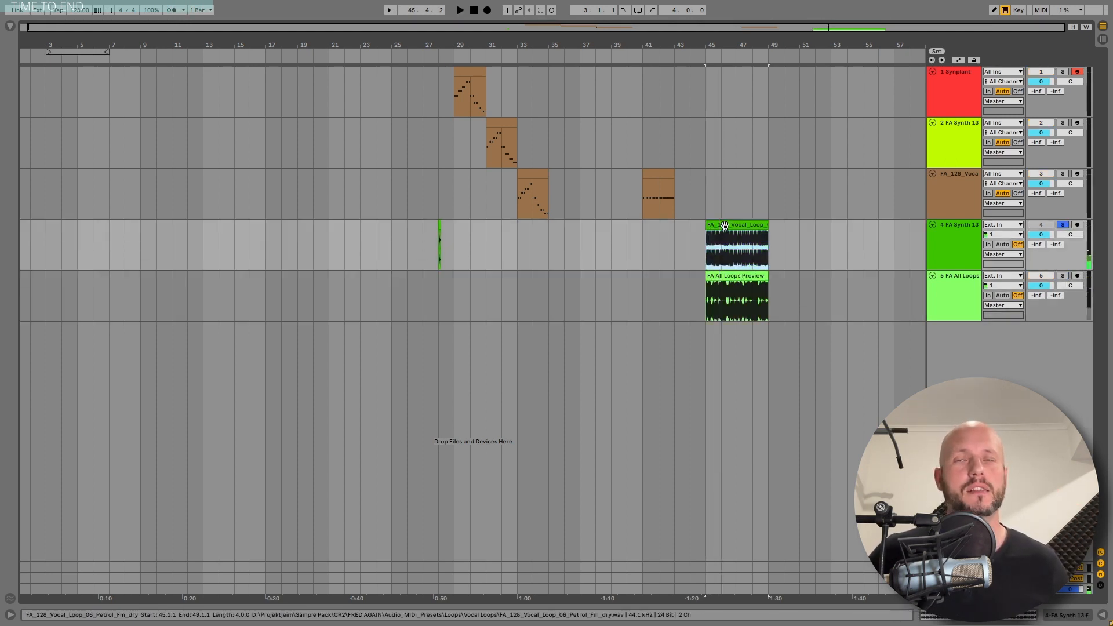
key(space)
key(space)
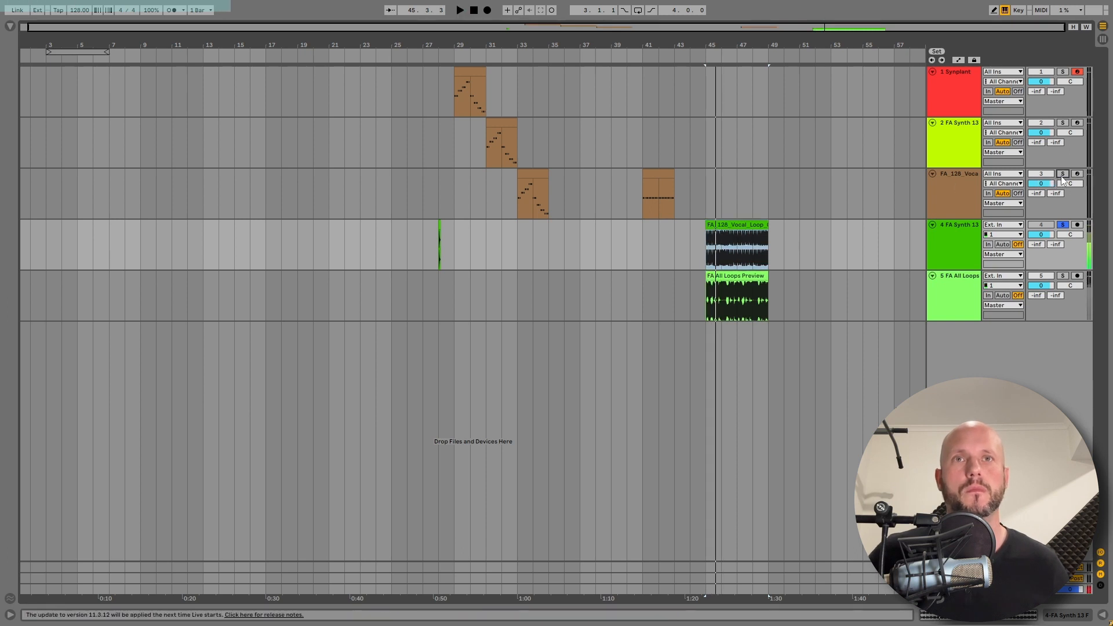
Solo the third track and play its clip at bar 41, then switch the solo back
click(1062, 174)
click(650, 175)
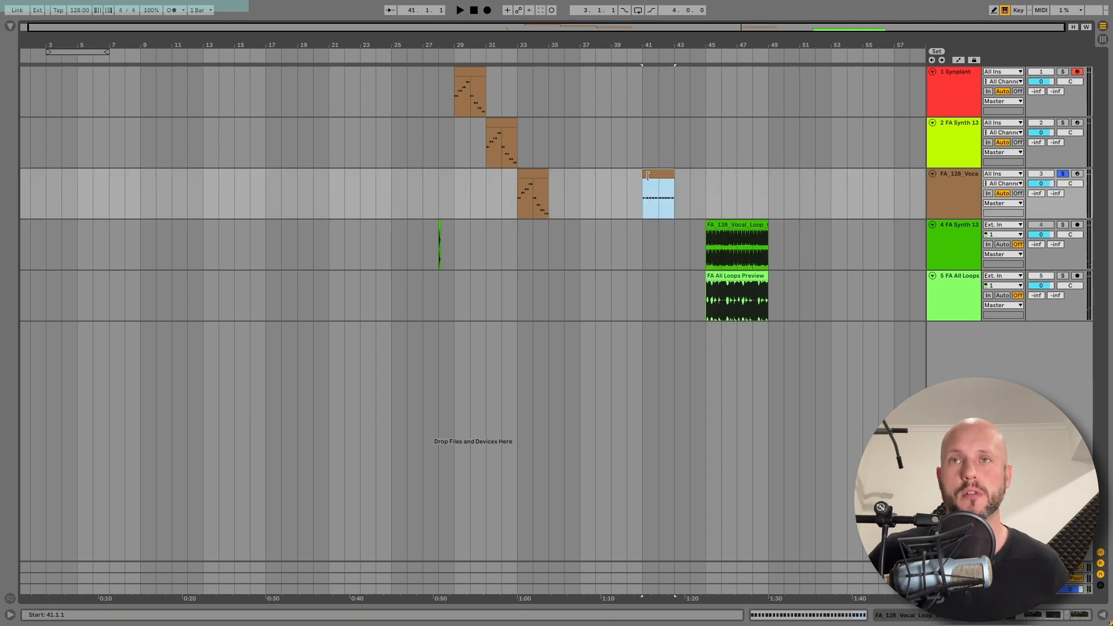
key(space)
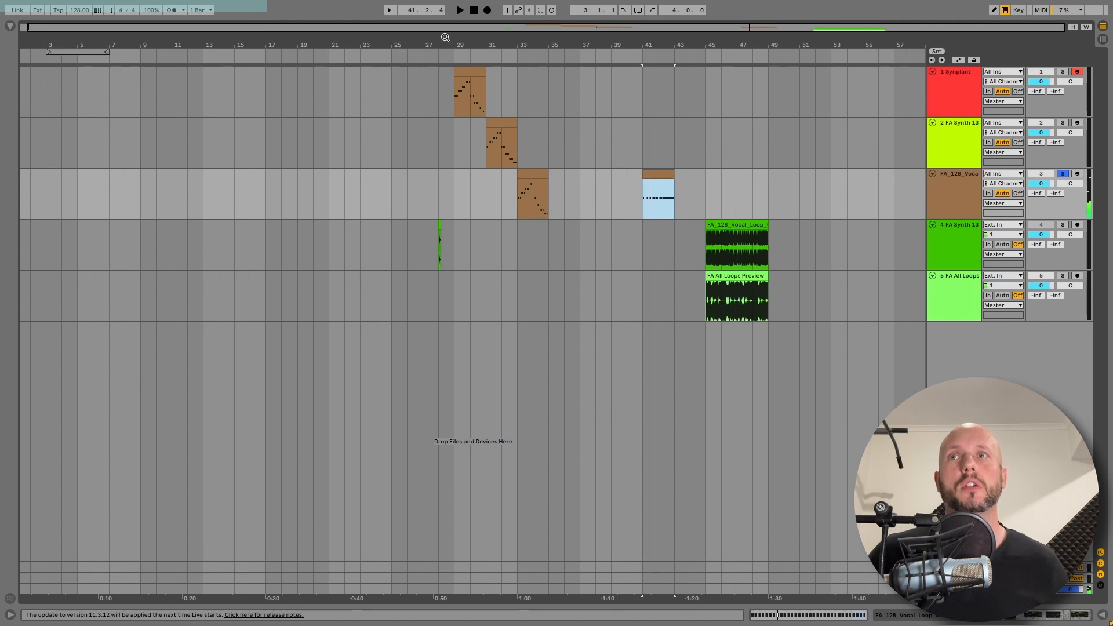
drag(445, 37, 425, 228)
click(424, 227)
click(1062, 225)
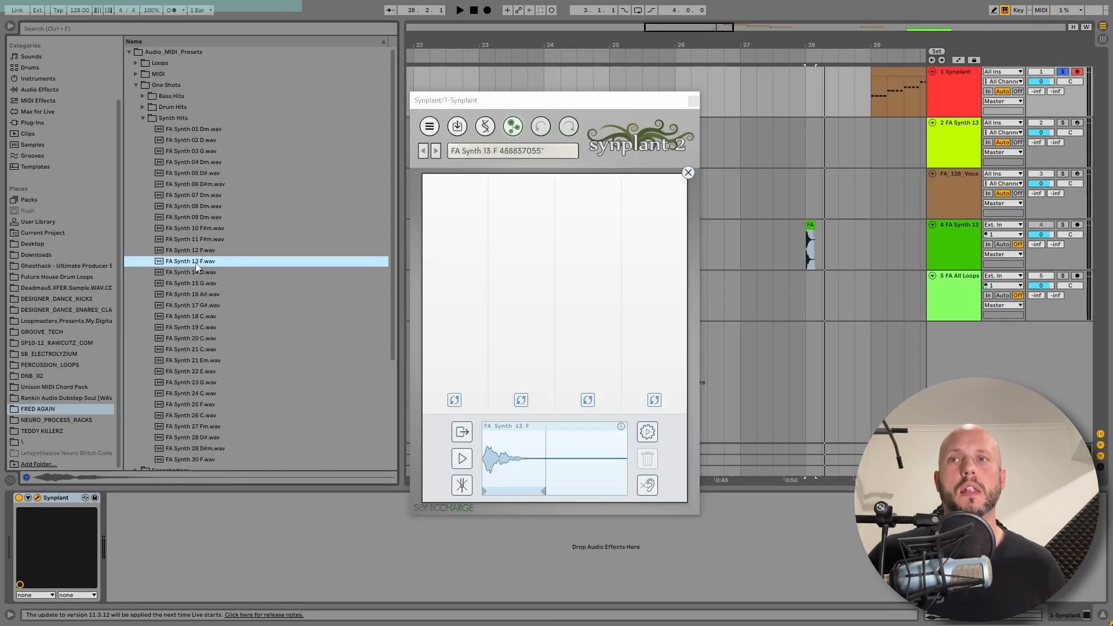
Set the sample region in Synplant and run Genopatch on the FA Synth 13 F sample
drag(490, 490, 528, 460)
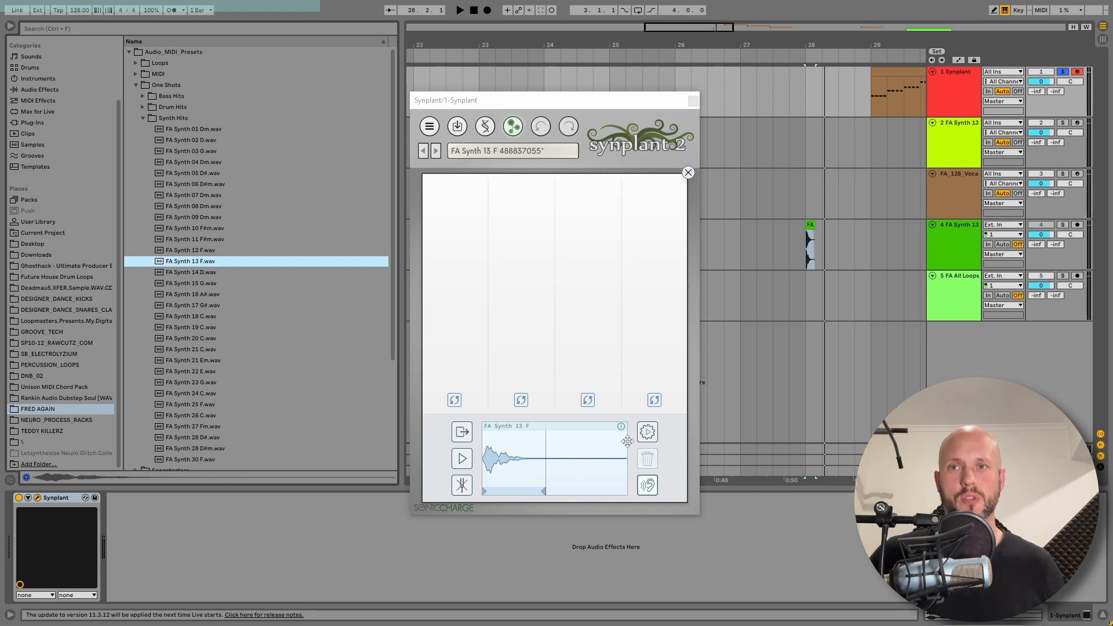
click(647, 432)
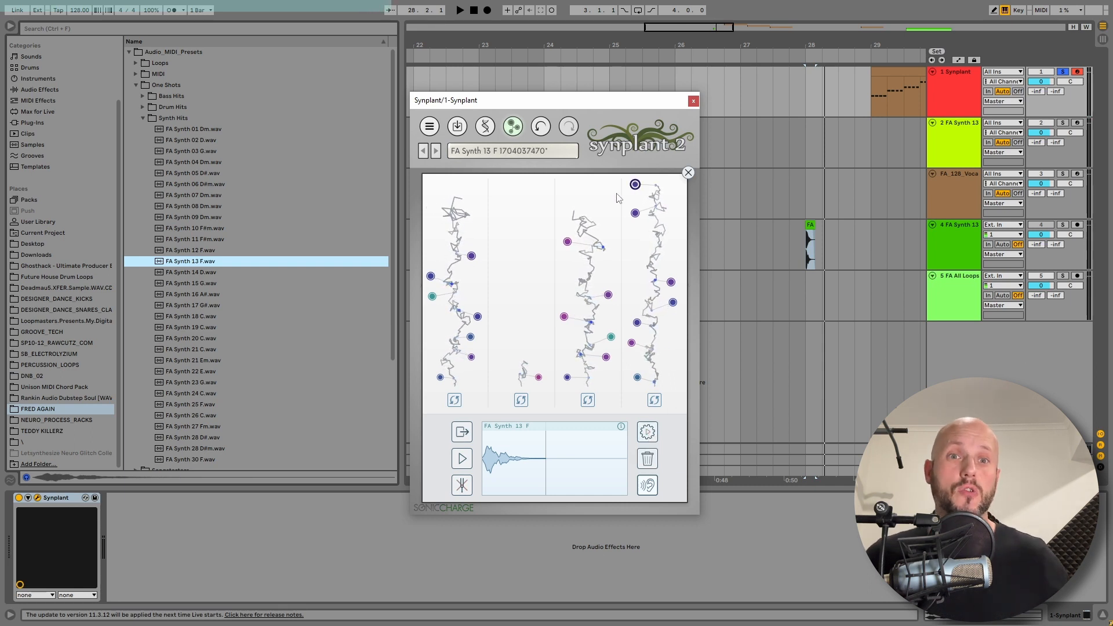
Audition several generated branch patches and settle on the top-right branch's patch
click(635, 184)
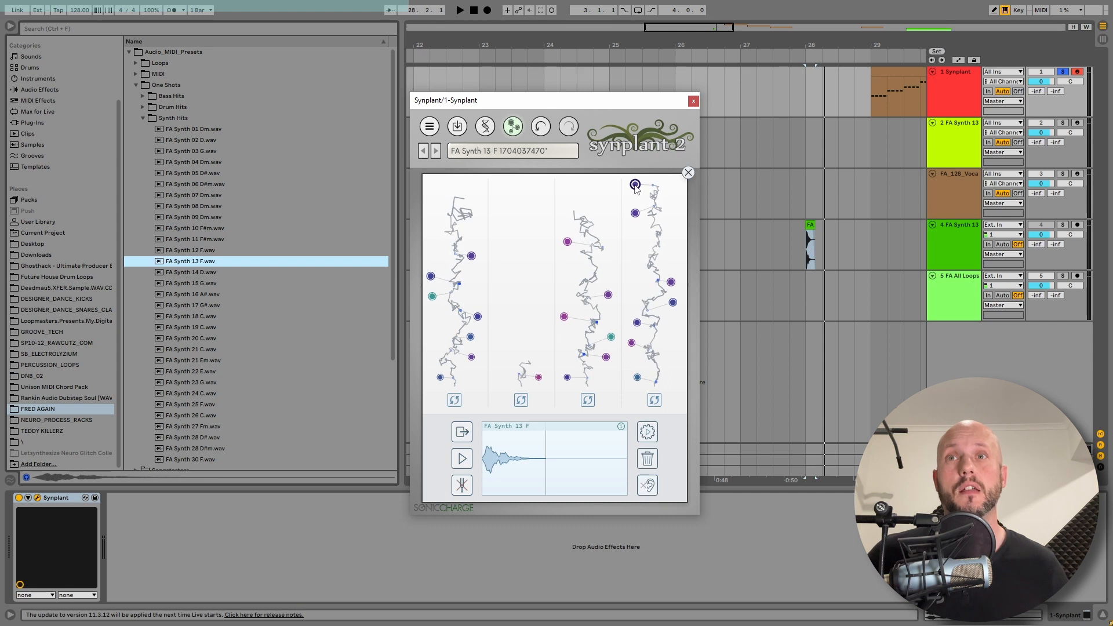
click(567, 242)
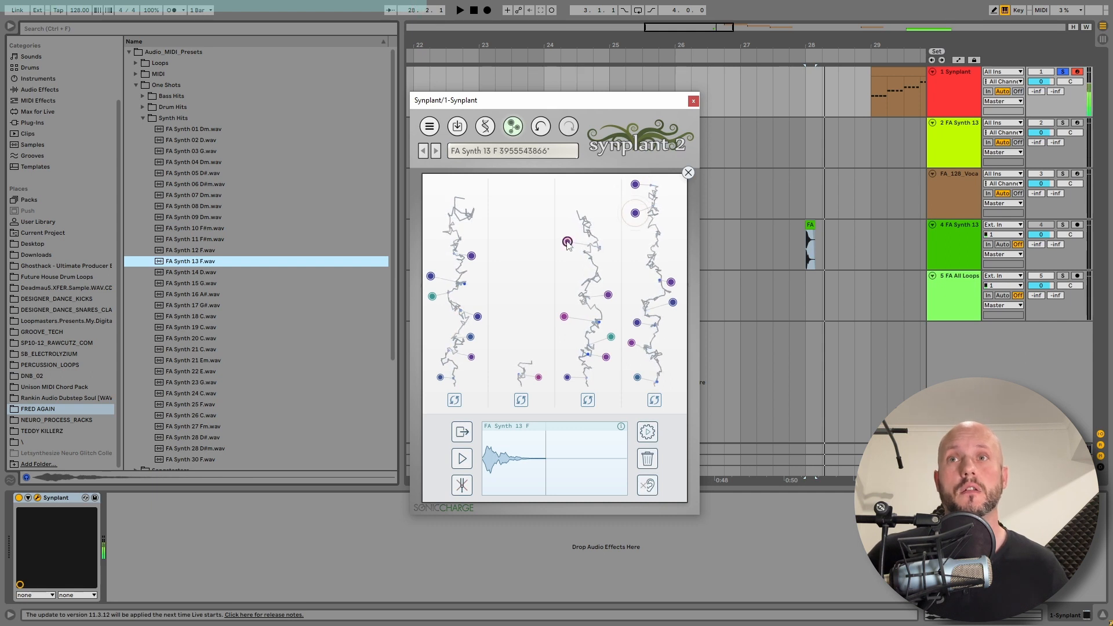
click(471, 257)
click(635, 185)
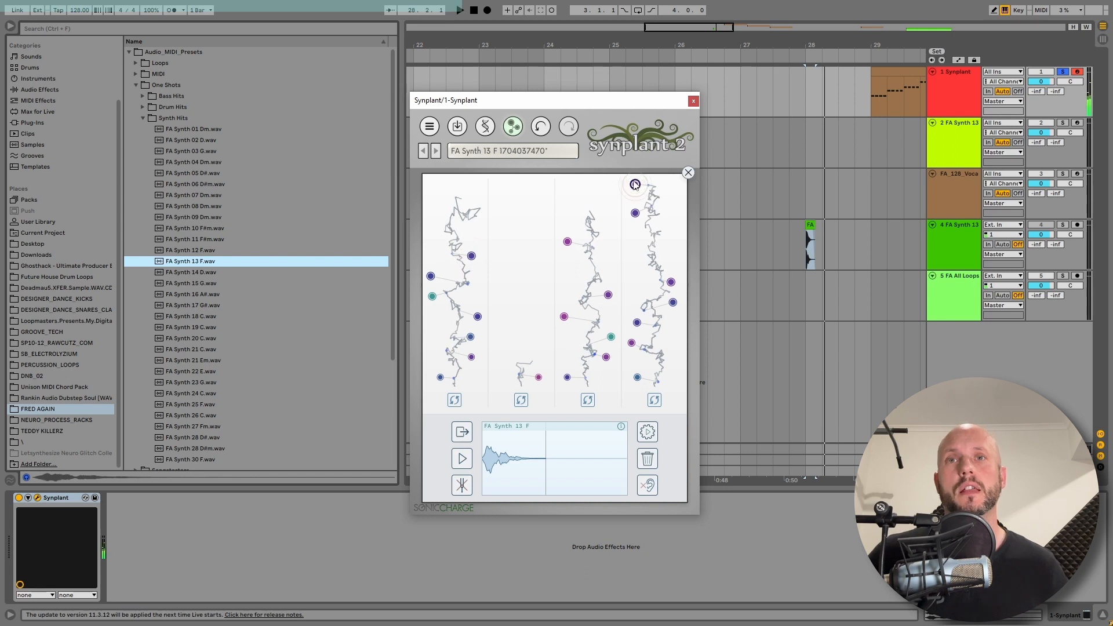
Unsolo the Synplant track and play the arrangement from bar 28 with the chosen patch
click(1053, 21)
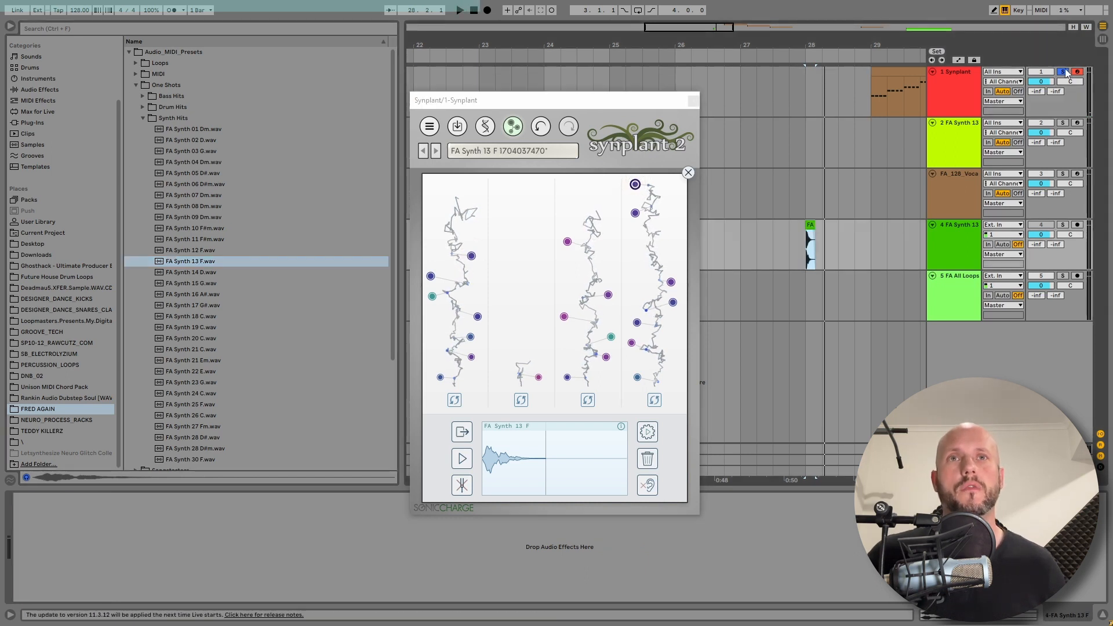
click(1063, 73)
click(813, 243)
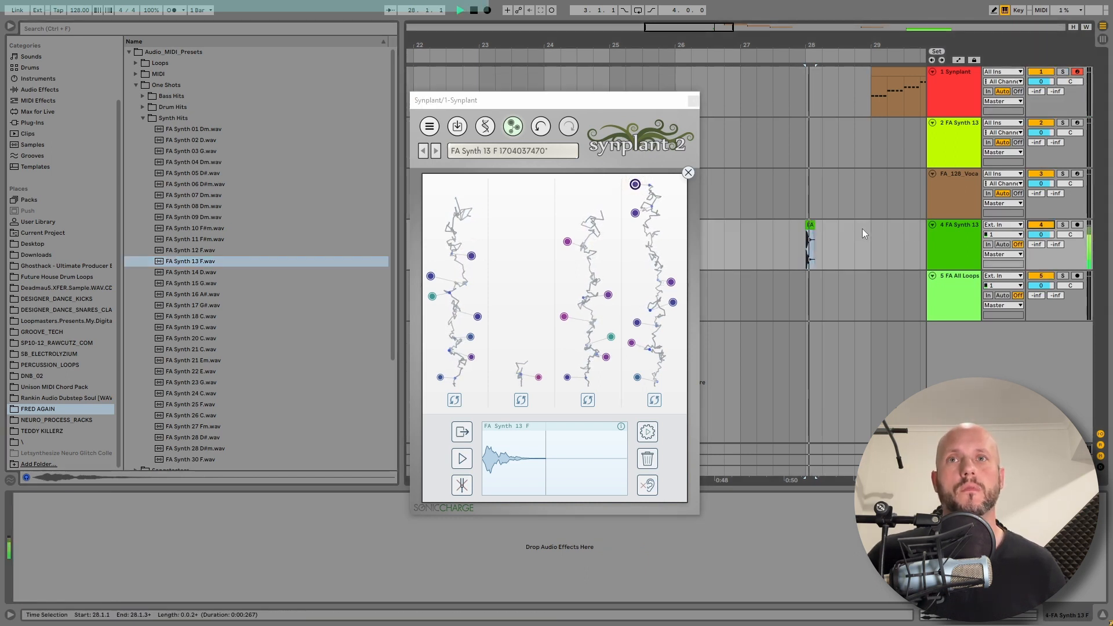
click(639, 188)
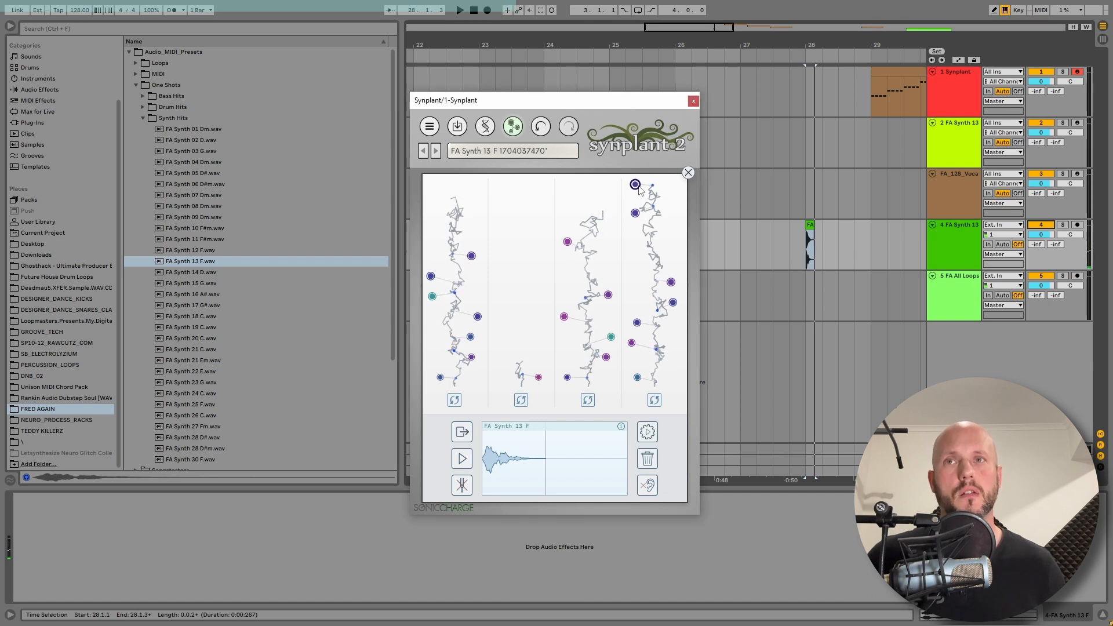
key(space)
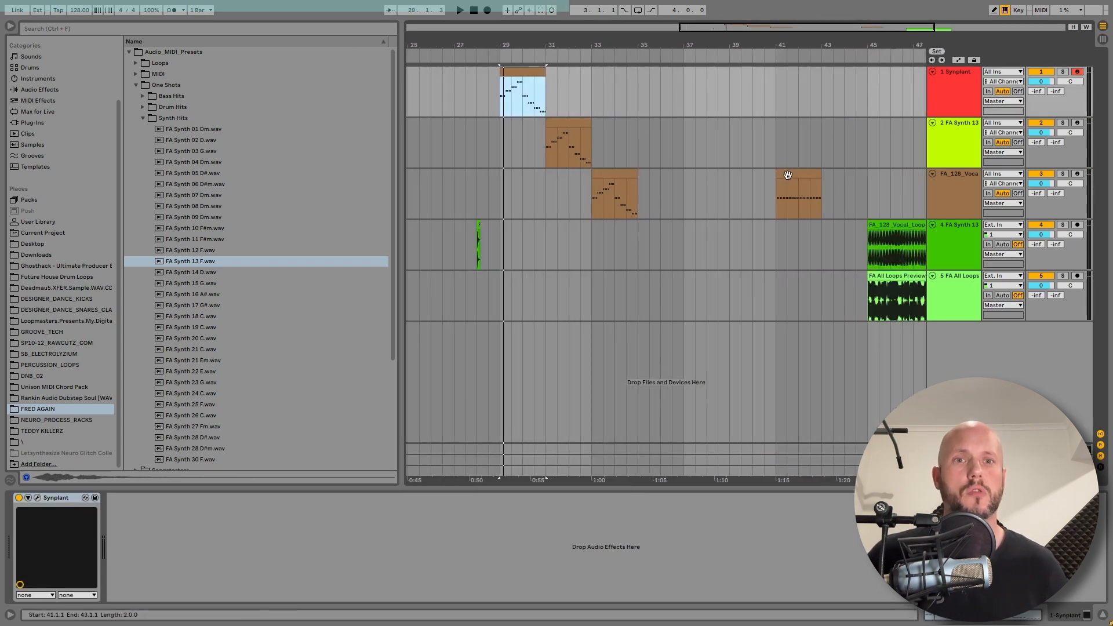
Open the Synplant track's MIDI clip in the clip editor and play it
click(787, 175)
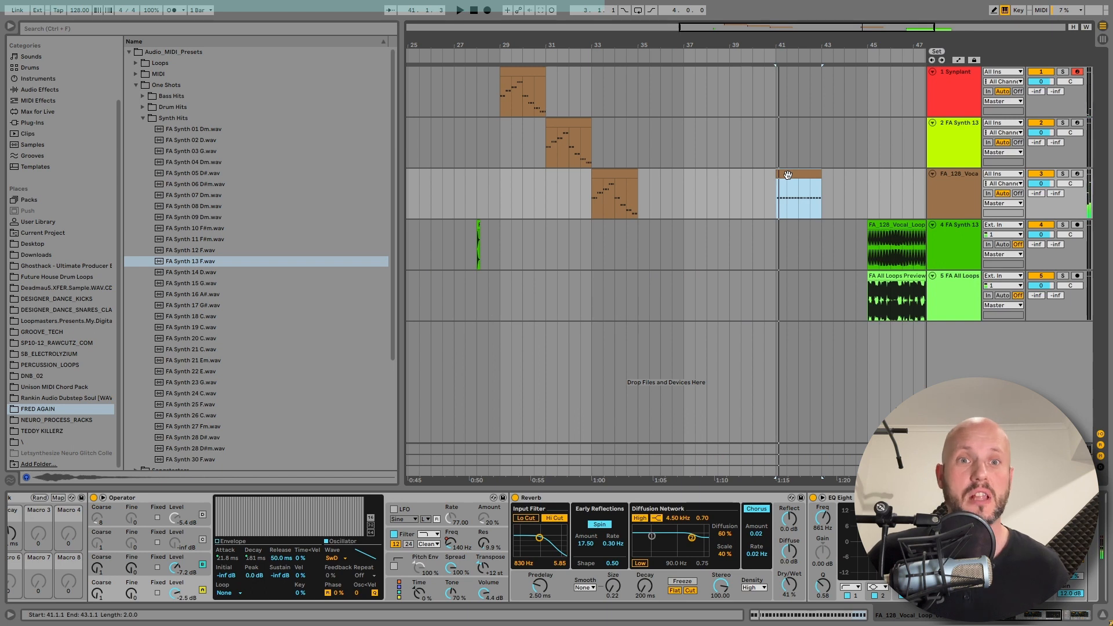
click(509, 73)
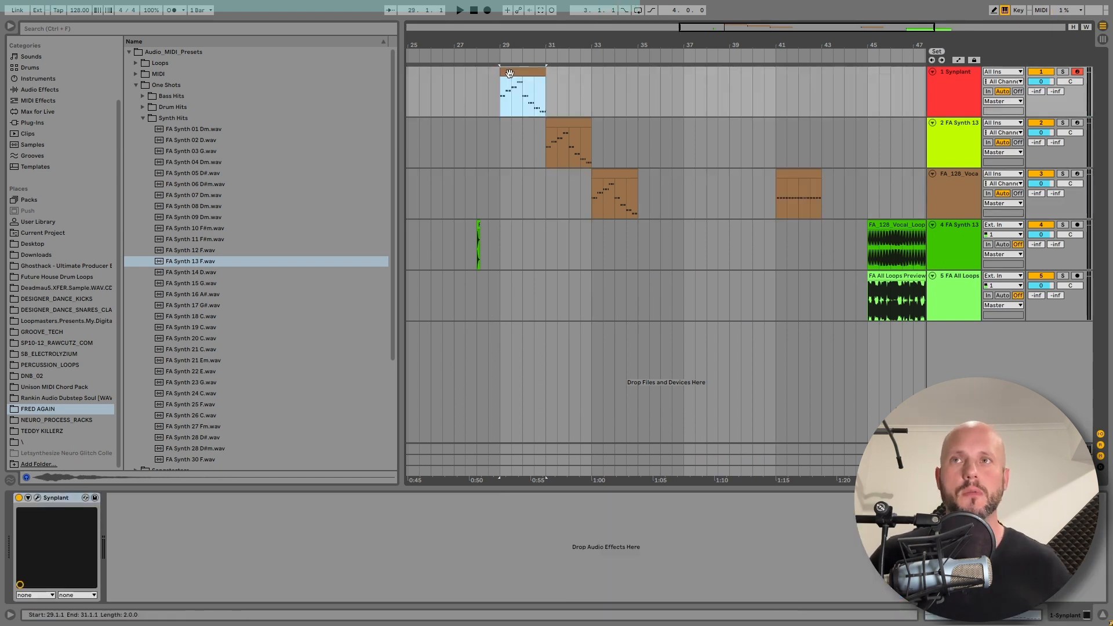
double_click(509, 73)
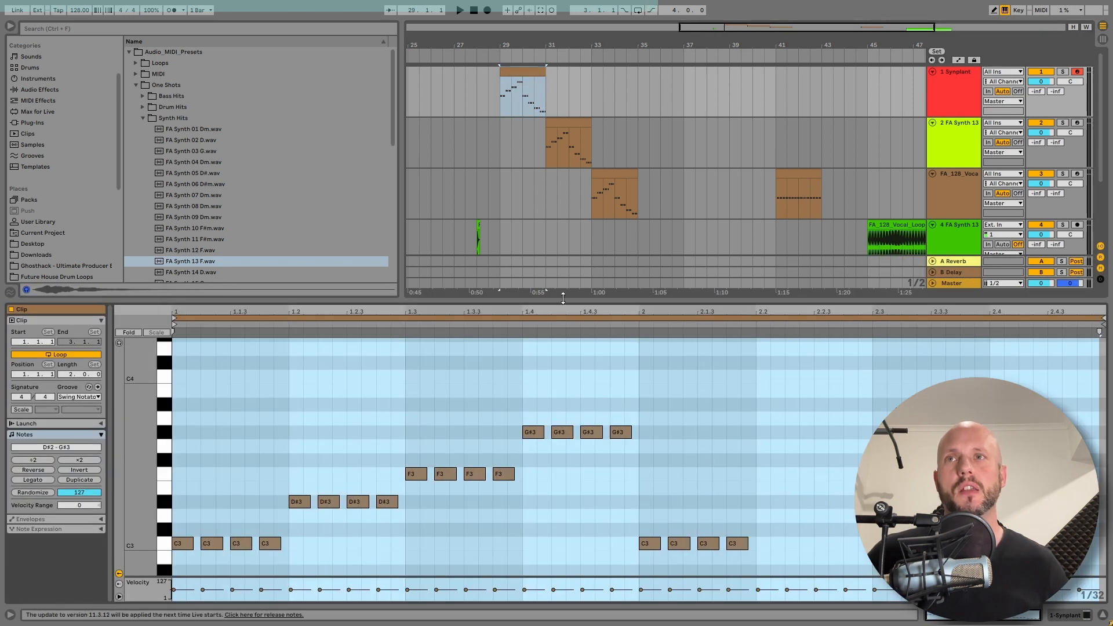
key(space)
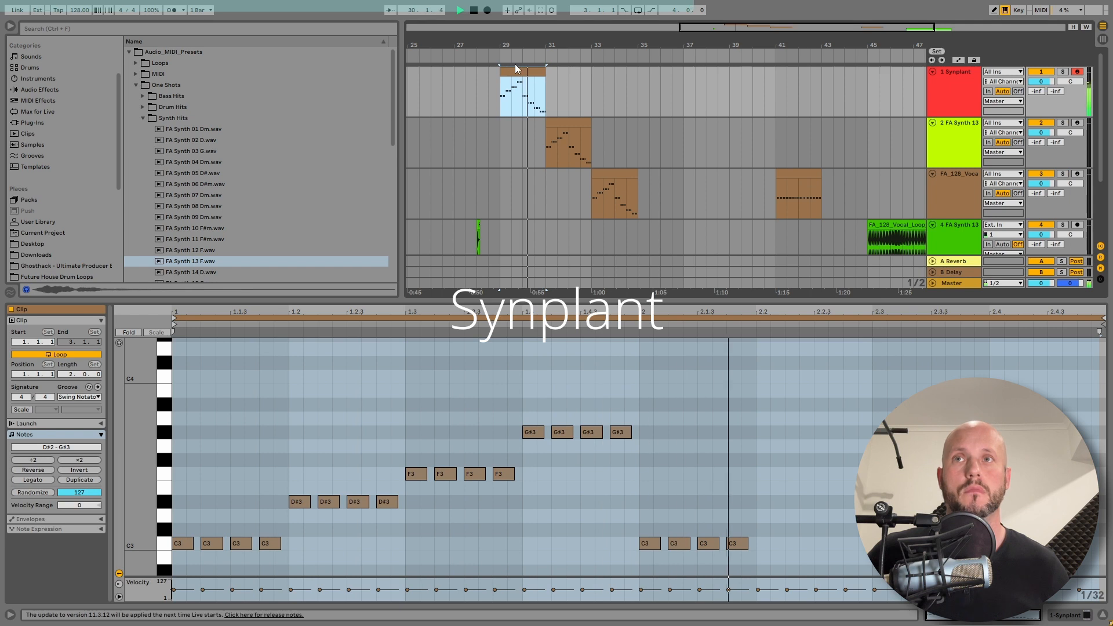
key(space)
Zoom into bars 29 to 35 and play the Synplant clip from different points
click(534, 103)
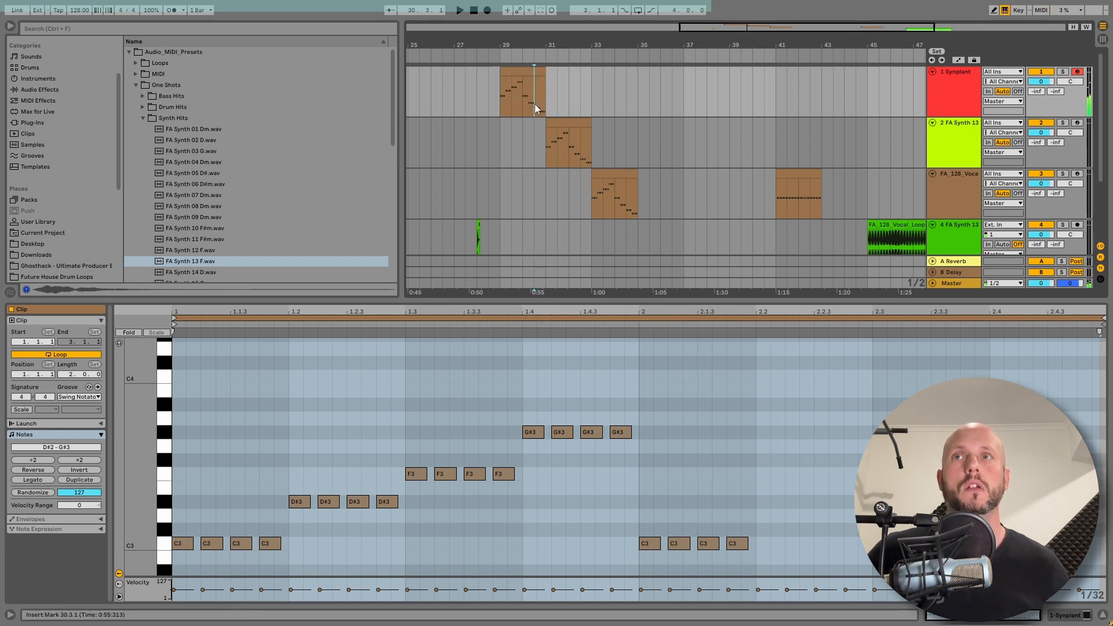
drag(520, 45, 520, 93)
key(space)
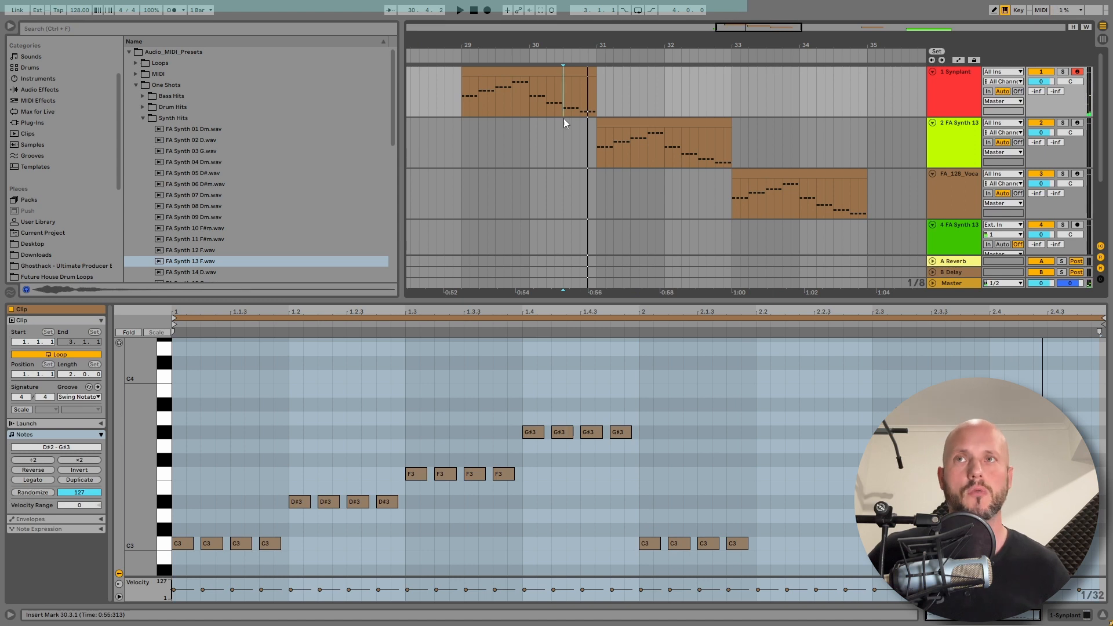
click(535, 101)
key(space)
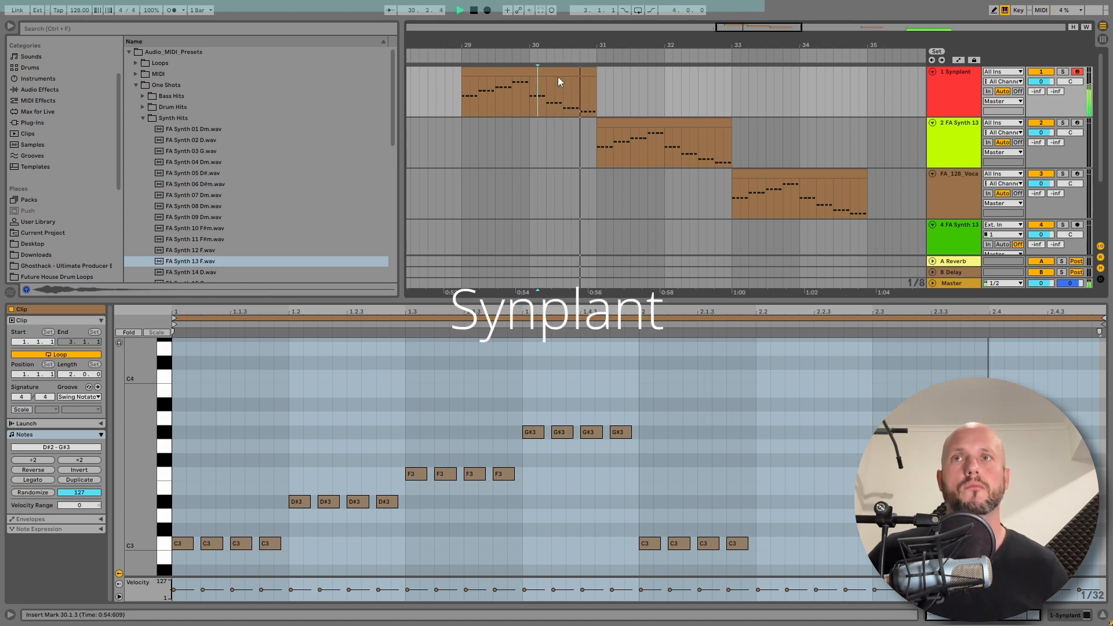
key(space)
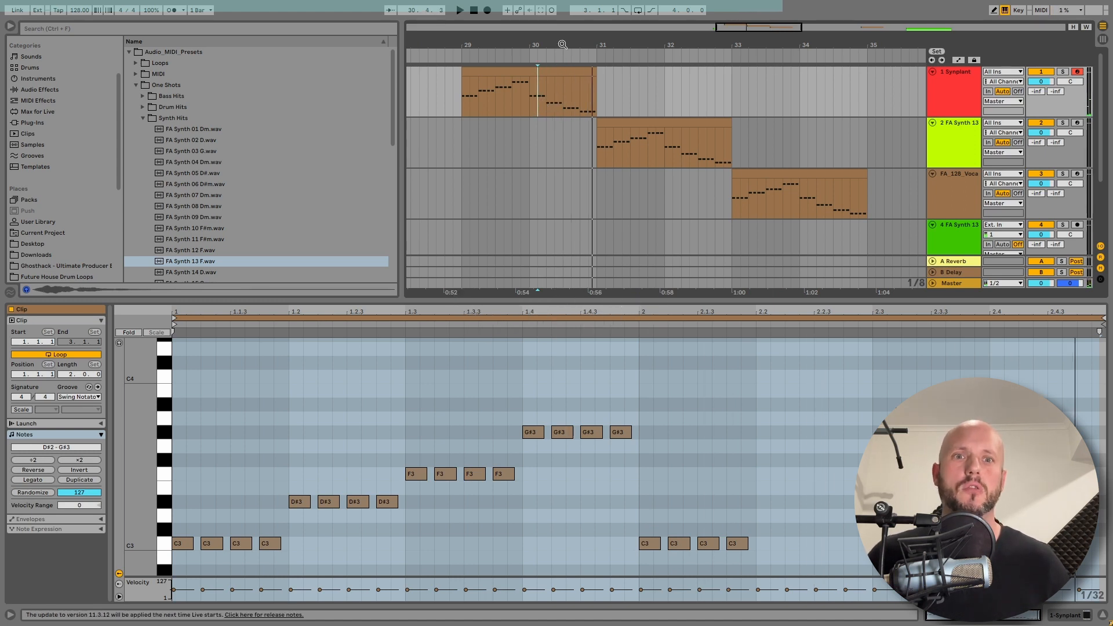
click(536, 73)
key(space)
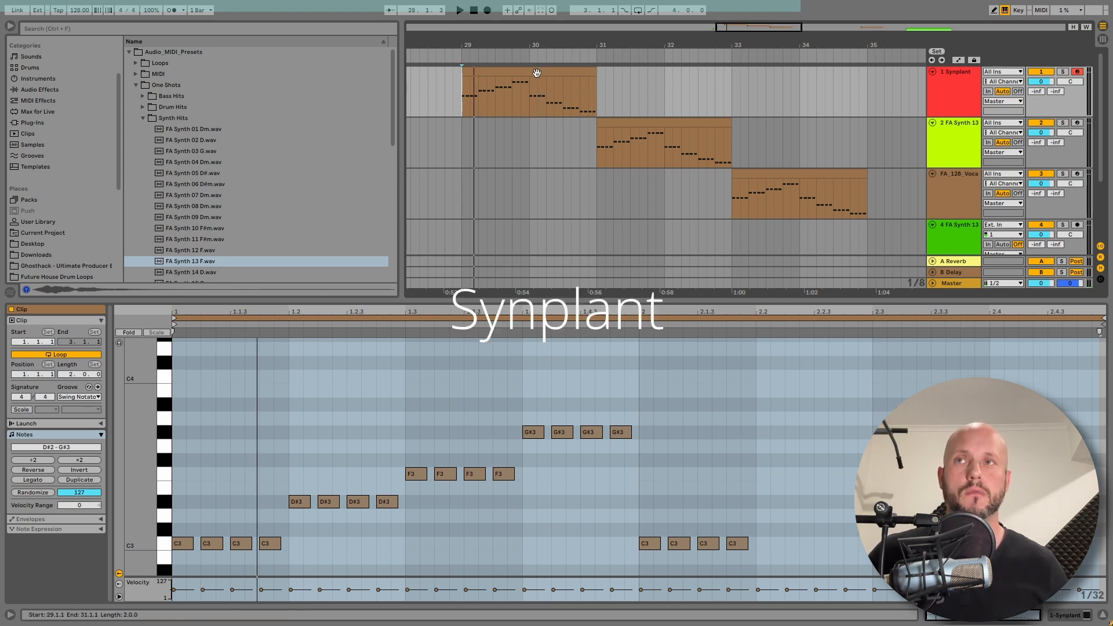
Select the Sampler track's clip and alternate playback between the Synplant and Sampler clips
click(583, 98)
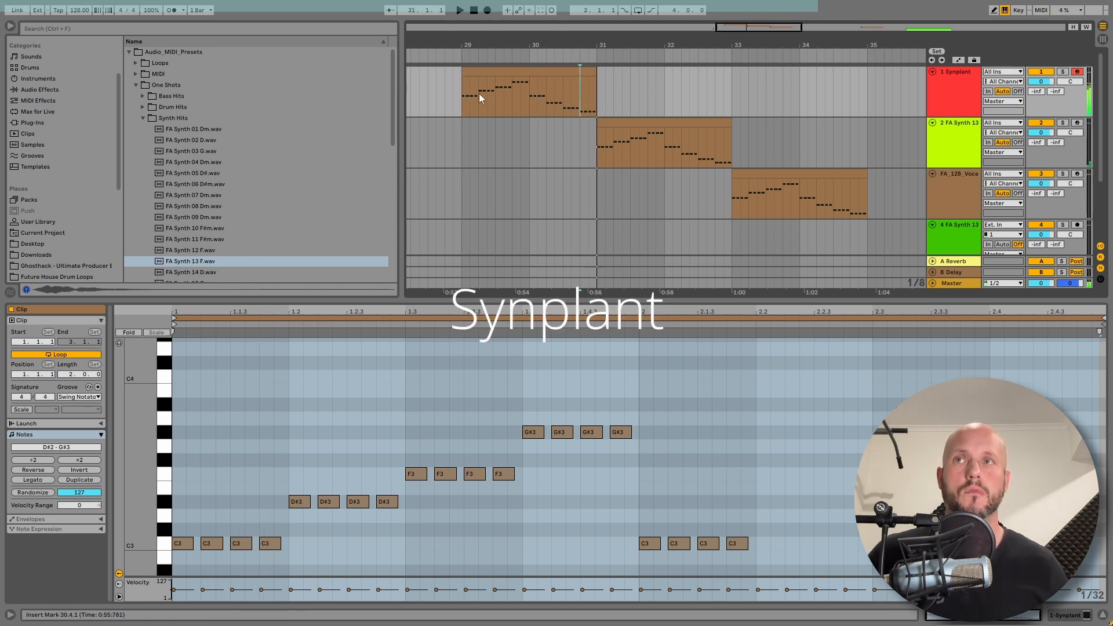
click(477, 94)
click(578, 95)
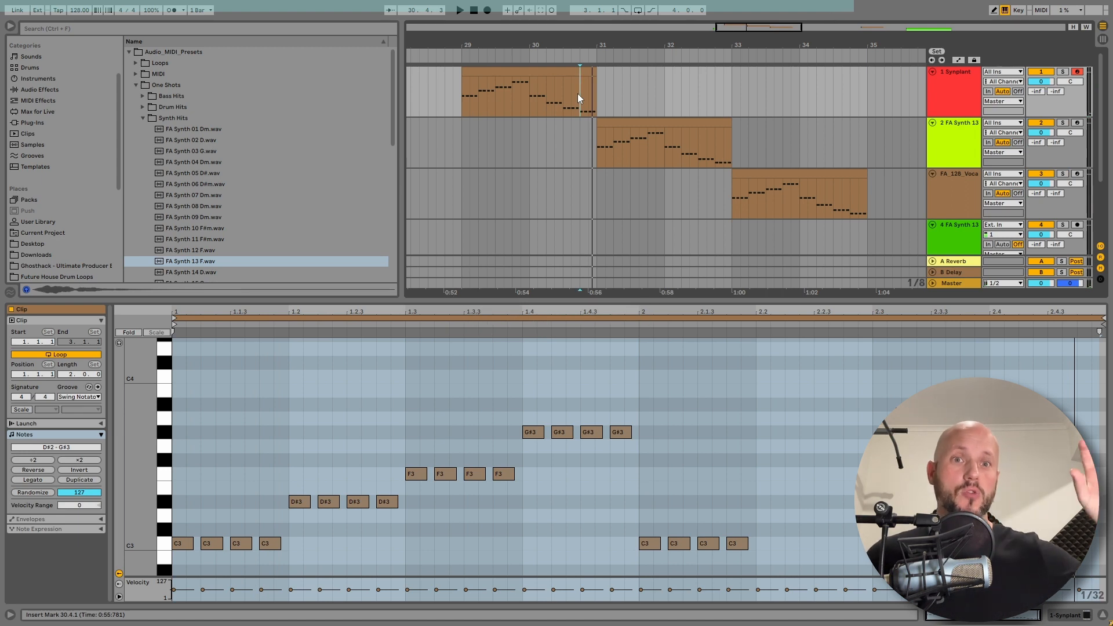
click(934, 130)
click(677, 124)
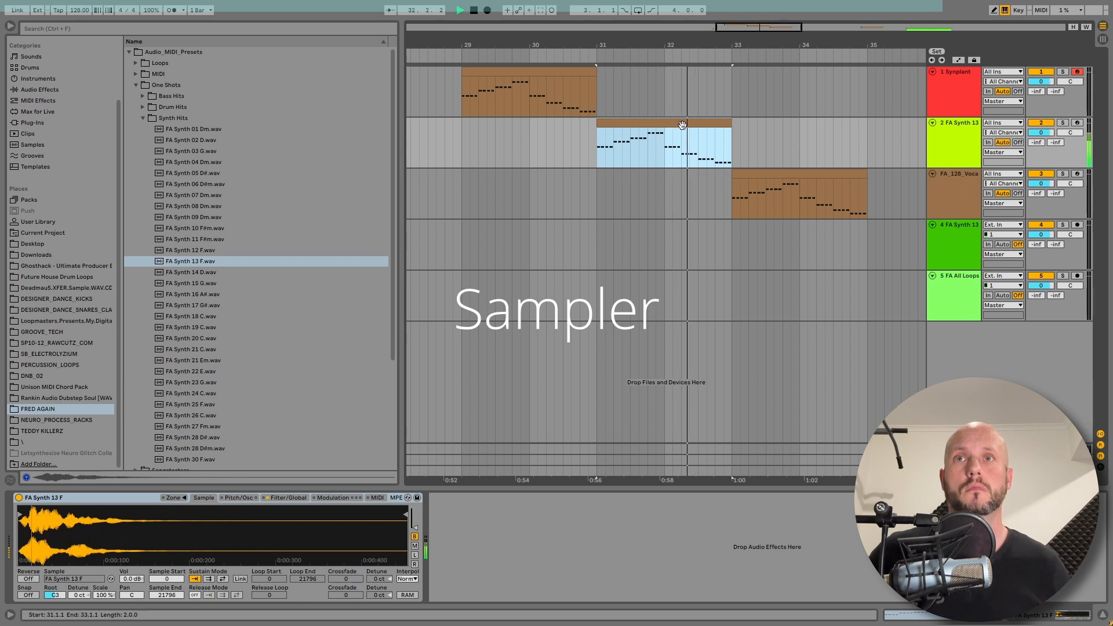
click(713, 149)
key(space)
key(space)
click(576, 89)
key(space)
key(space)
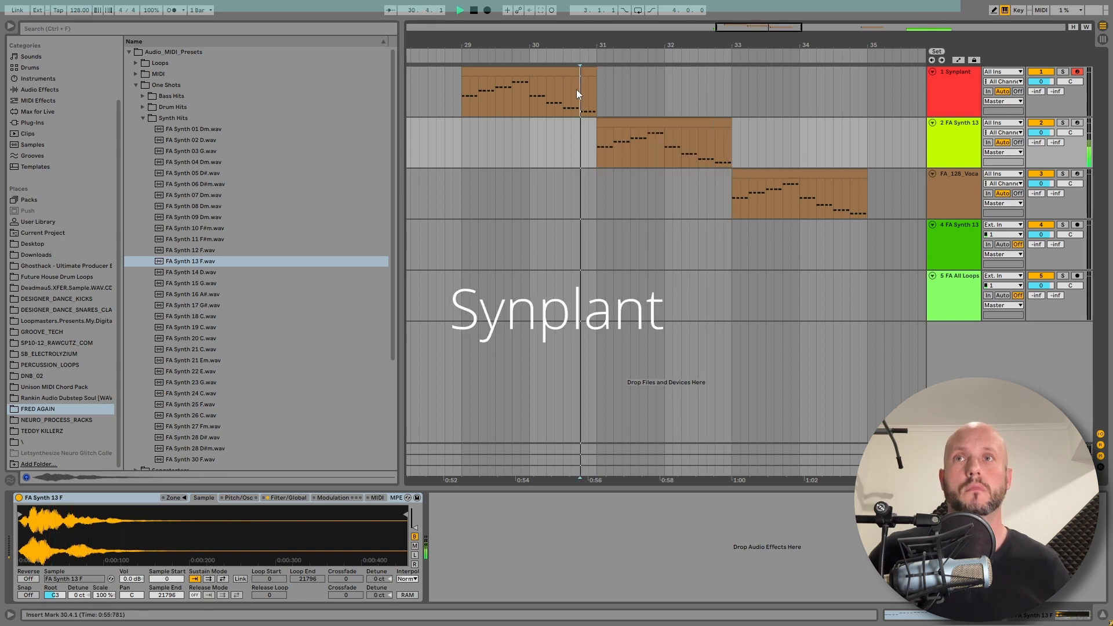
Keep alternating playback between the Sampler clip and the end of the Synplant clip
click(711, 148)
key(space)
key(space)
click(579, 91)
key(space)
key(space)
click(706, 153)
key(space)
key(space)
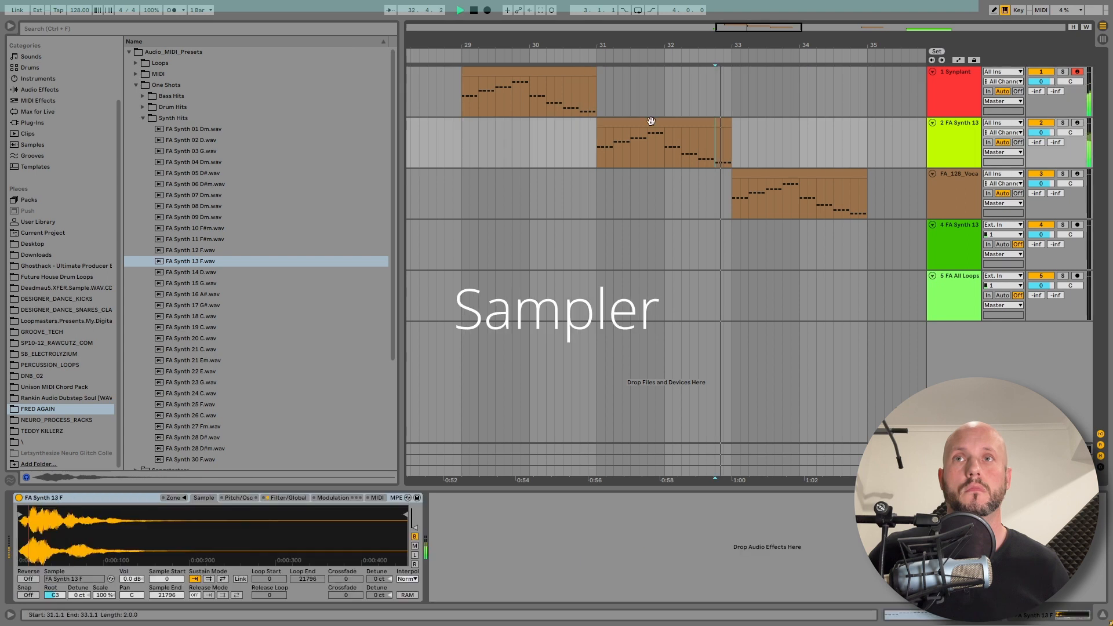
click(582, 90)
key(space)
key(space)
key(space)
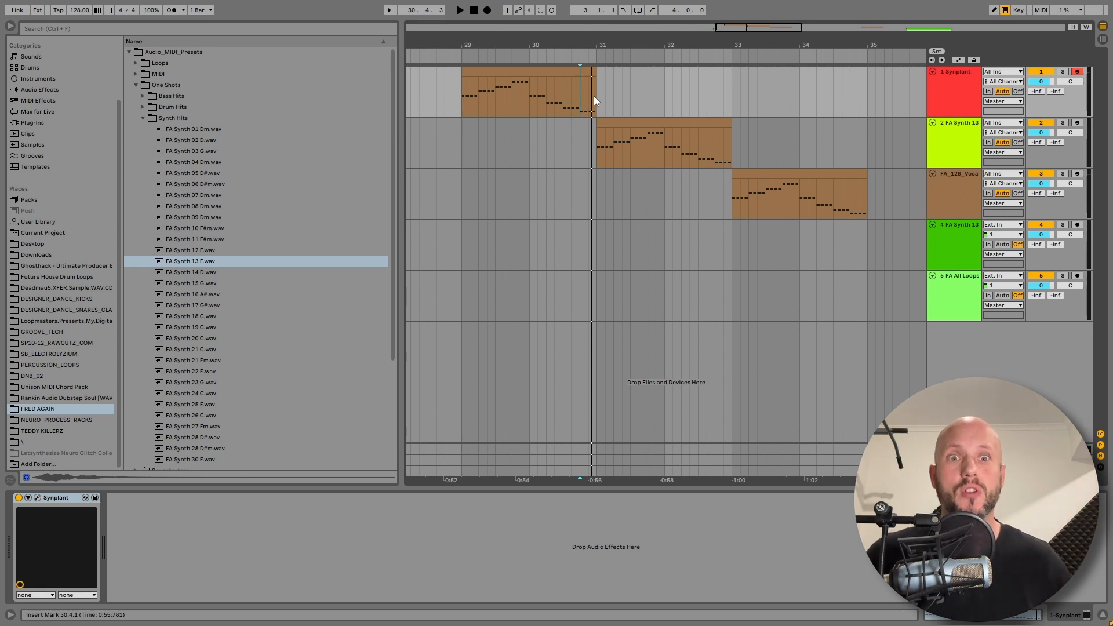
Play the Operator clip on the third track and compare it with the end of the Synplant clip
click(752, 170)
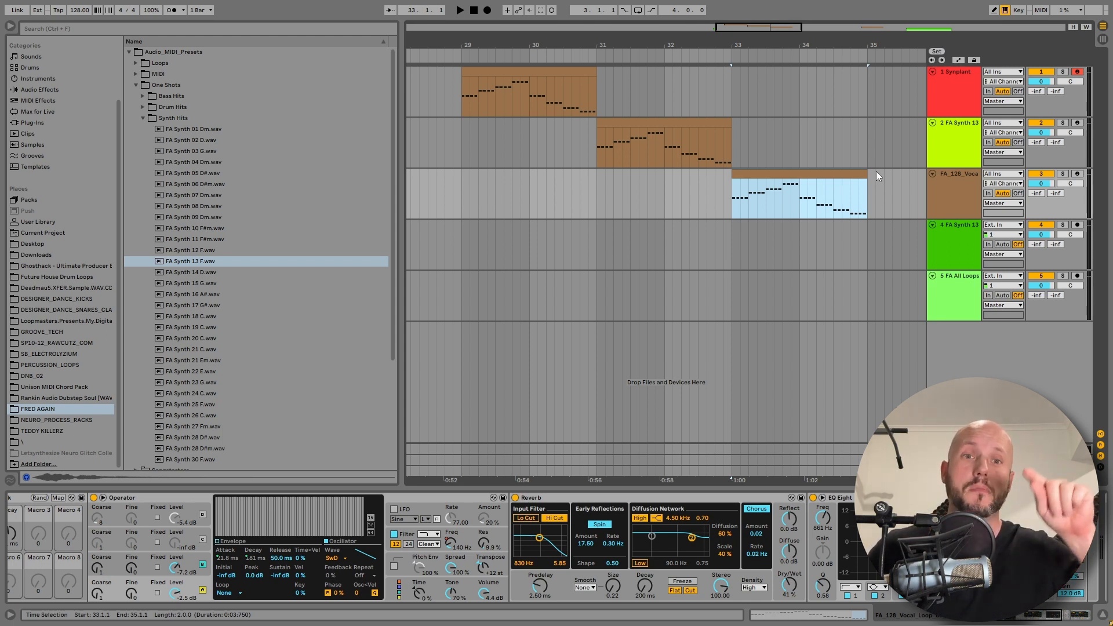
key(space)
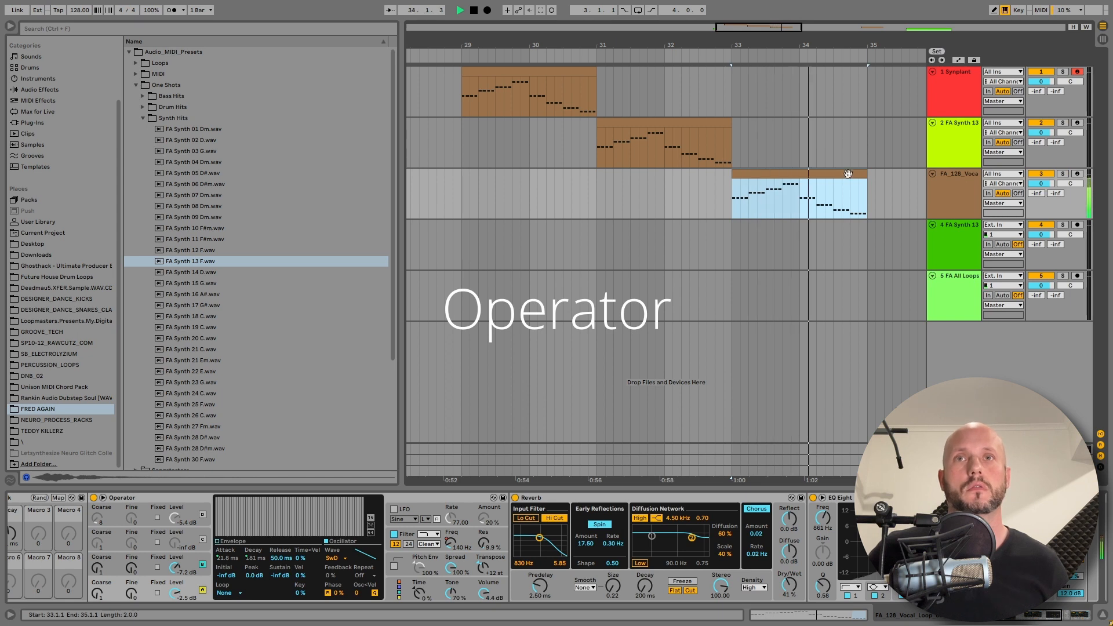
key(space)
click(850, 201)
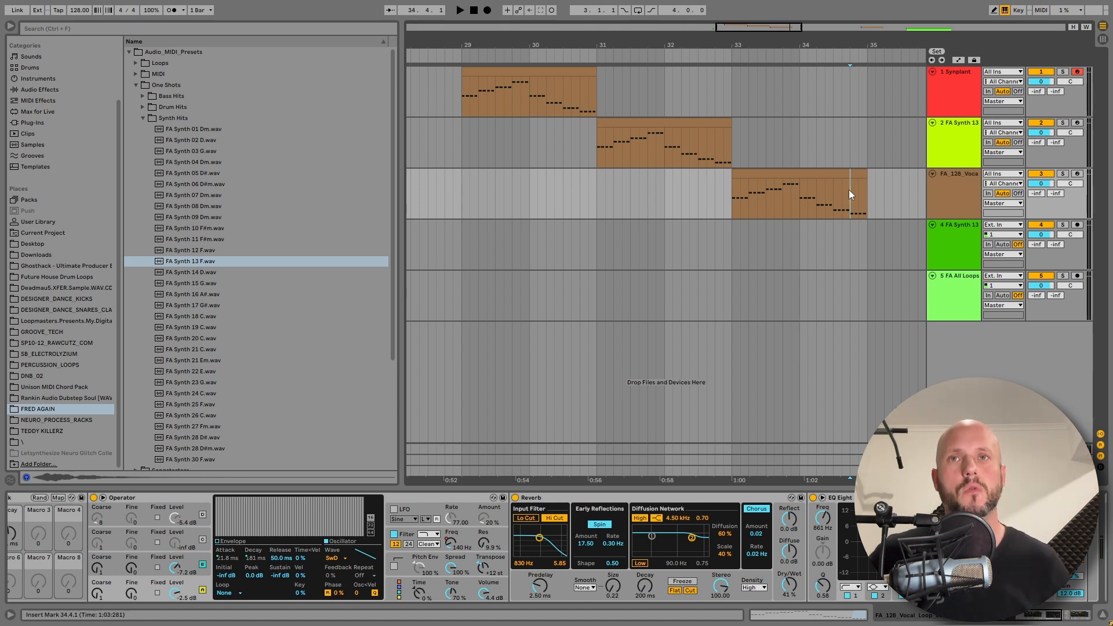
key(space)
click(580, 91)
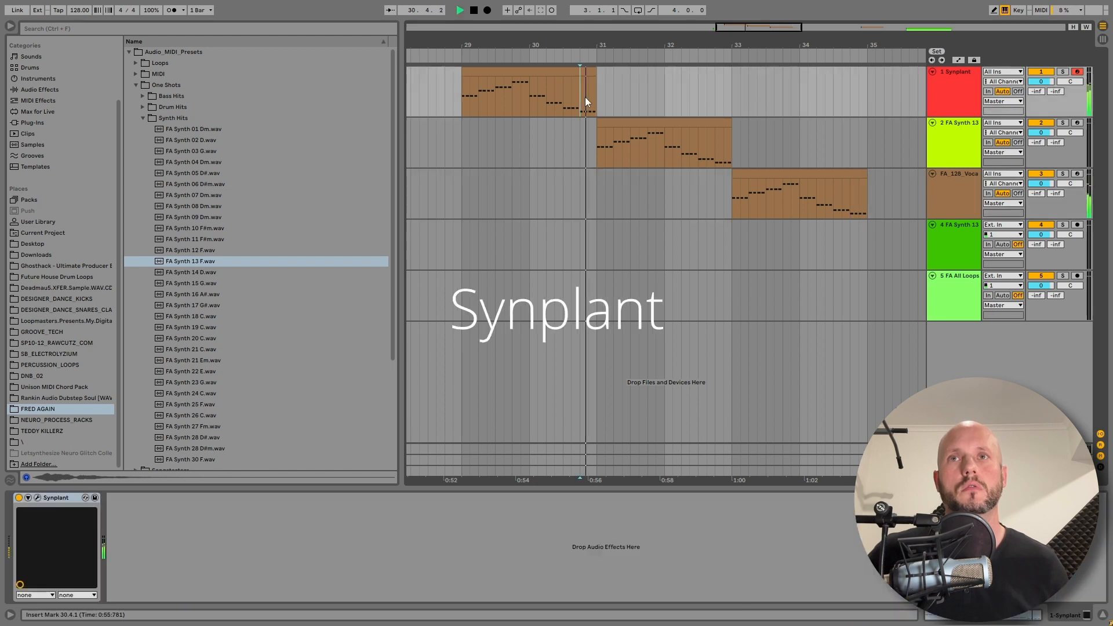
click(843, 186)
key(space)
click(579, 96)
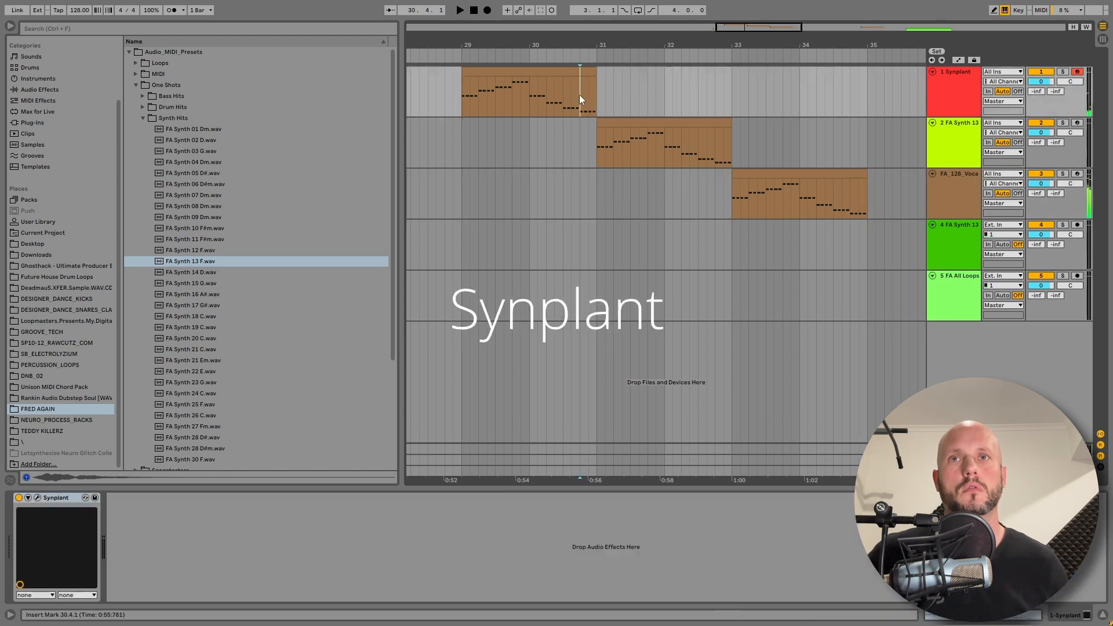
Play the Operator clip from its end and its start, then play the Synplant clip from its start for comparison
click(851, 195)
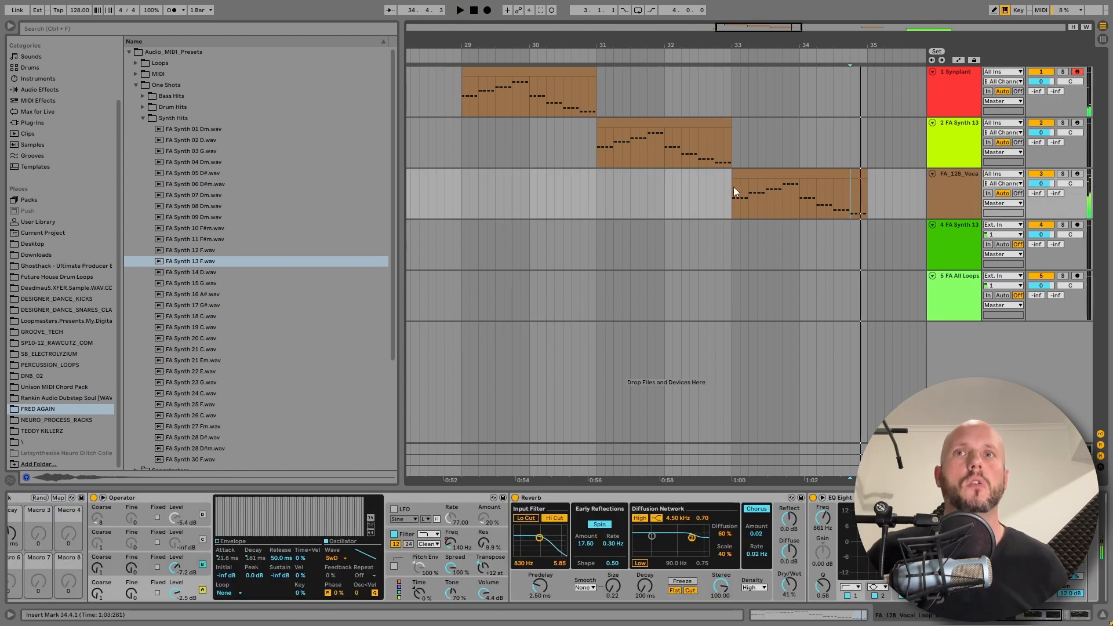
click(733, 187)
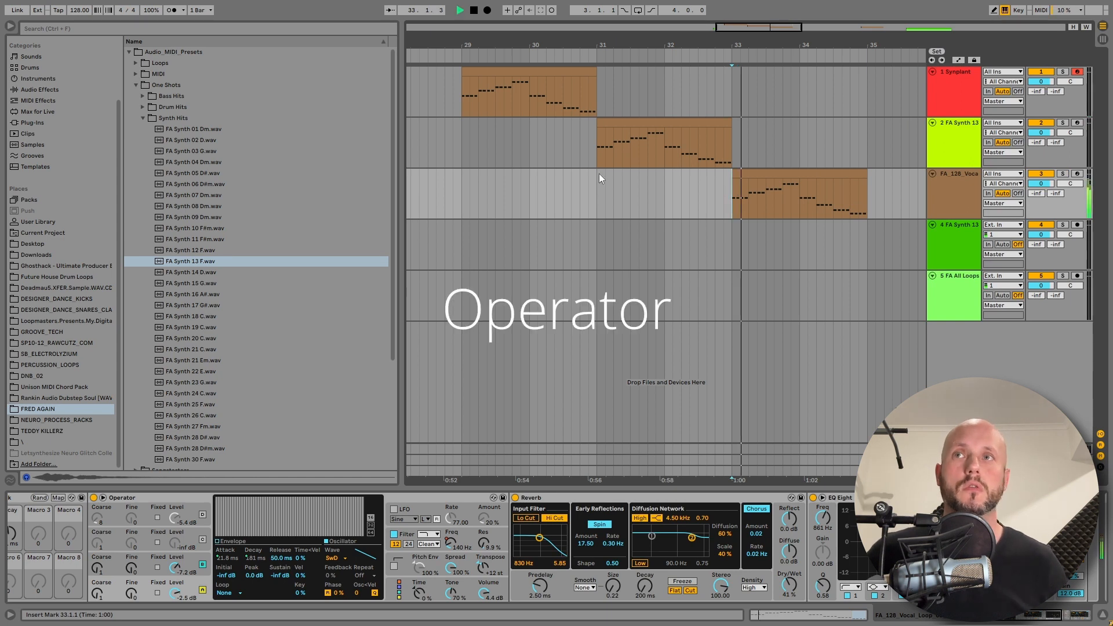
click(464, 95)
key(space)
key(space)
Replay the Operator clip from its start and again from near its end
click(733, 196)
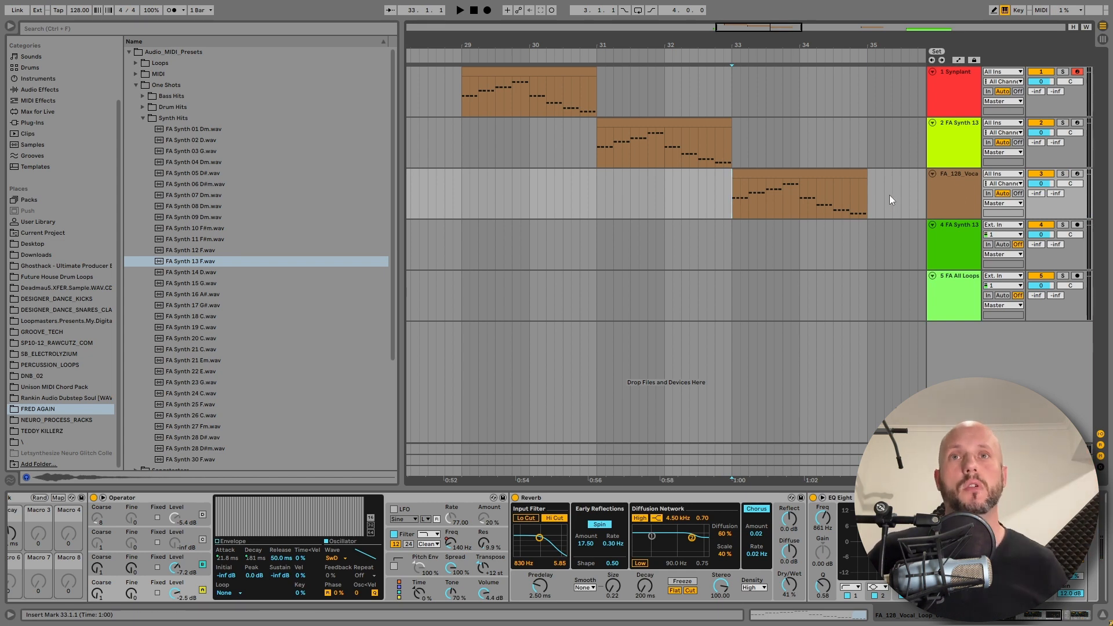
click(849, 180)
key(space)
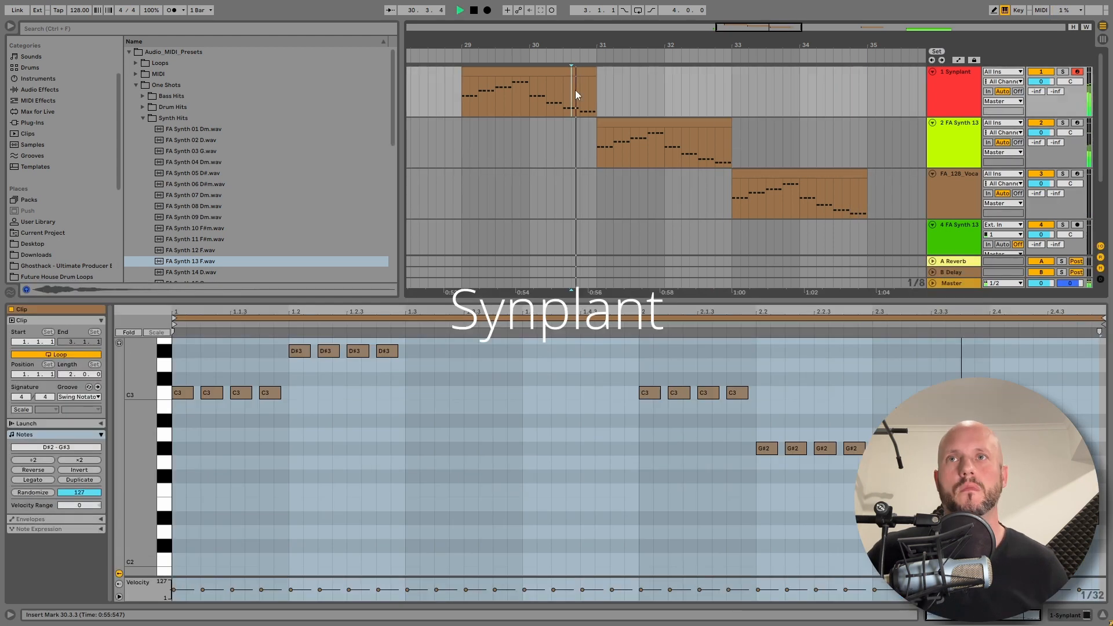
key(space)
Play the end of the Synplant clip, then the end of the Sampler clip on the second track
click(579, 93)
key(space)
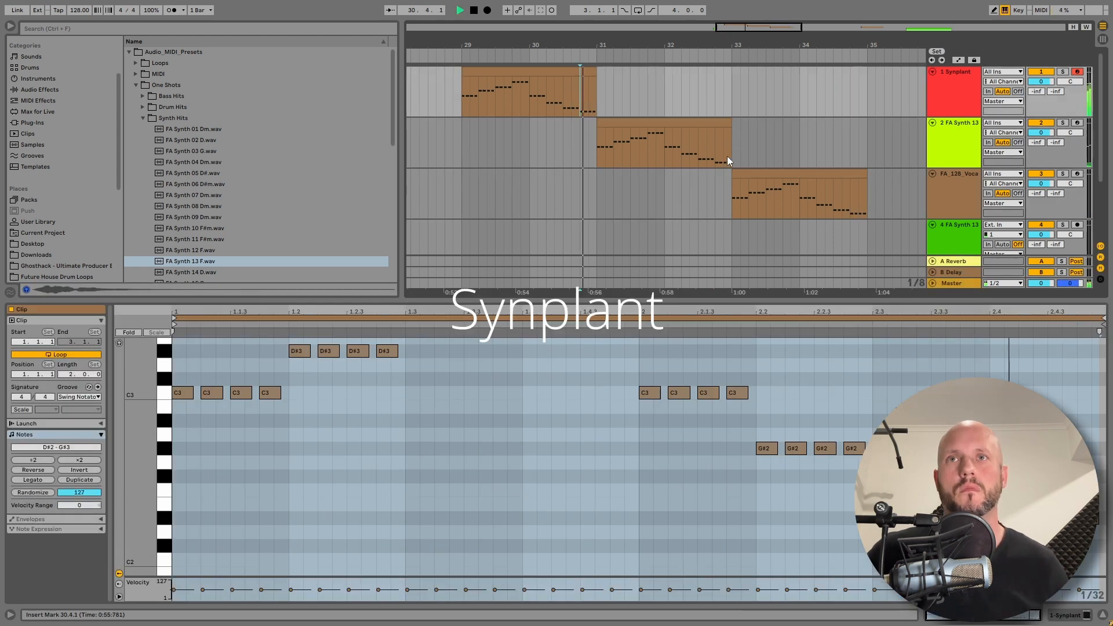
key(space)
click(718, 152)
key(space)
key(space)
Alternate playback between the end of the Synplant clip and the middle and end of the Operator clip
click(582, 85)
click(784, 196)
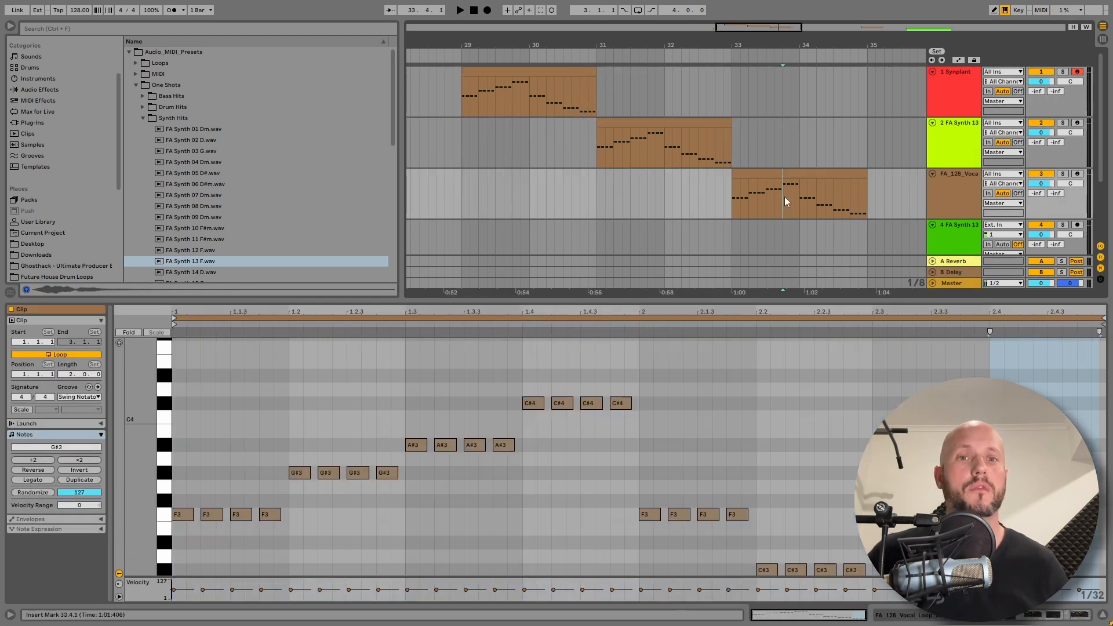
key(space)
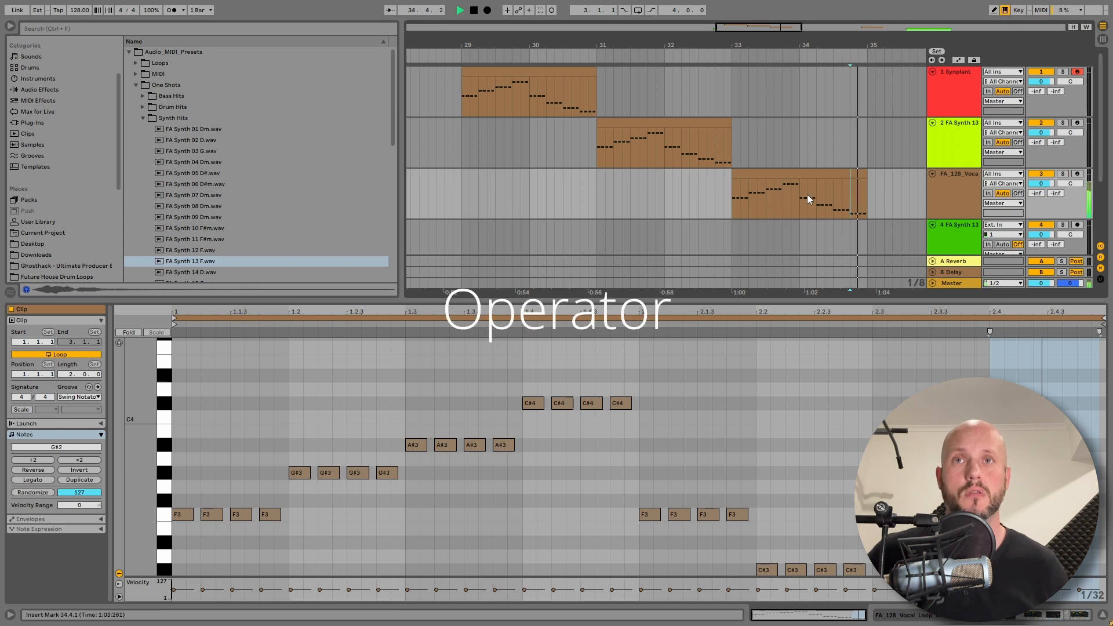
key(space)
click(849, 192)
key(space)
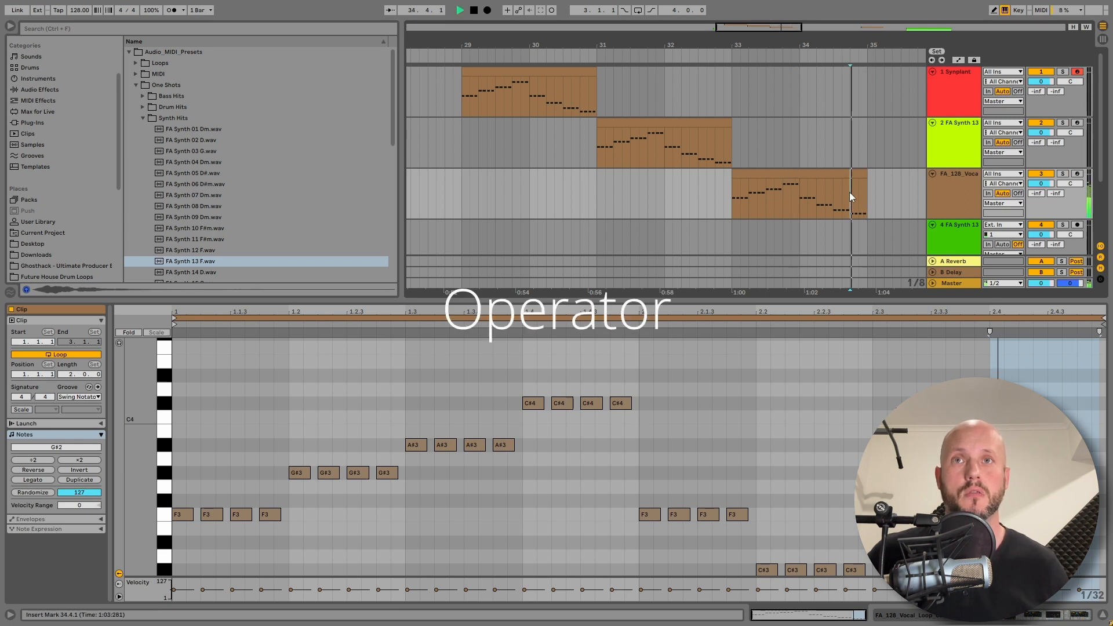
key(space)
key(space)
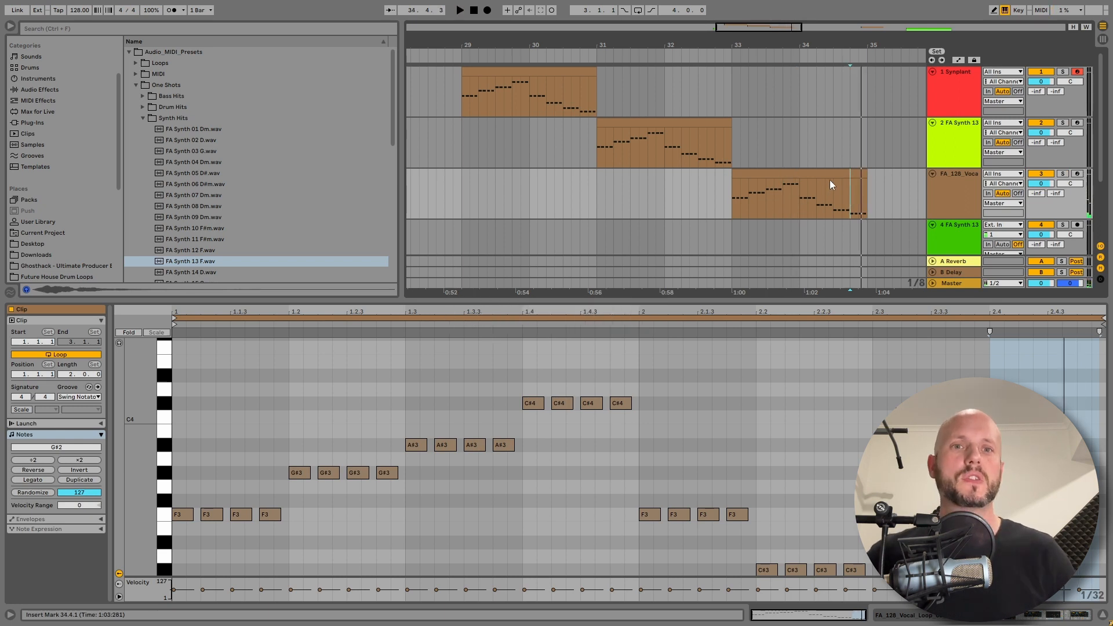